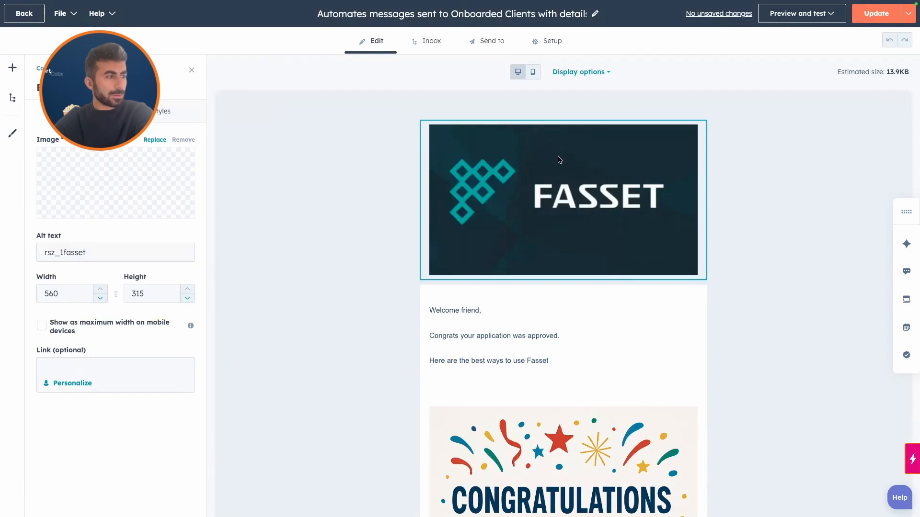
click(808, 136)
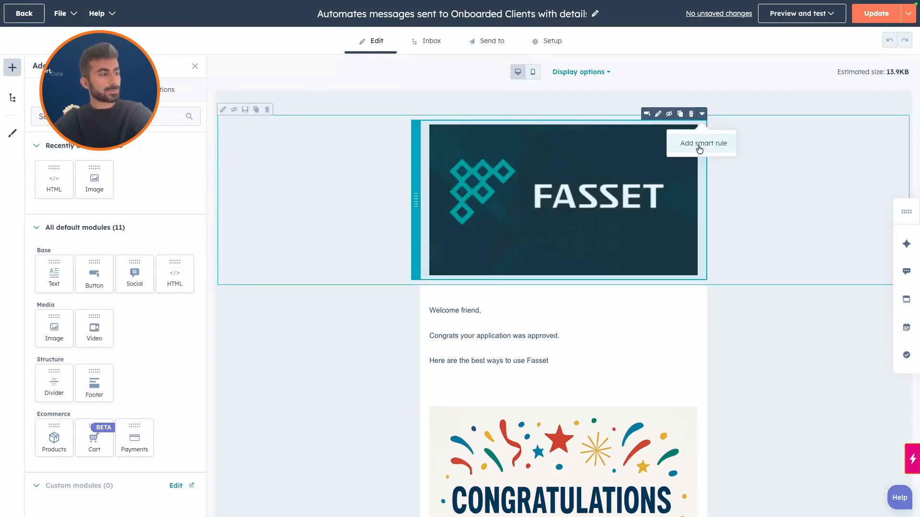
click(697, 319)
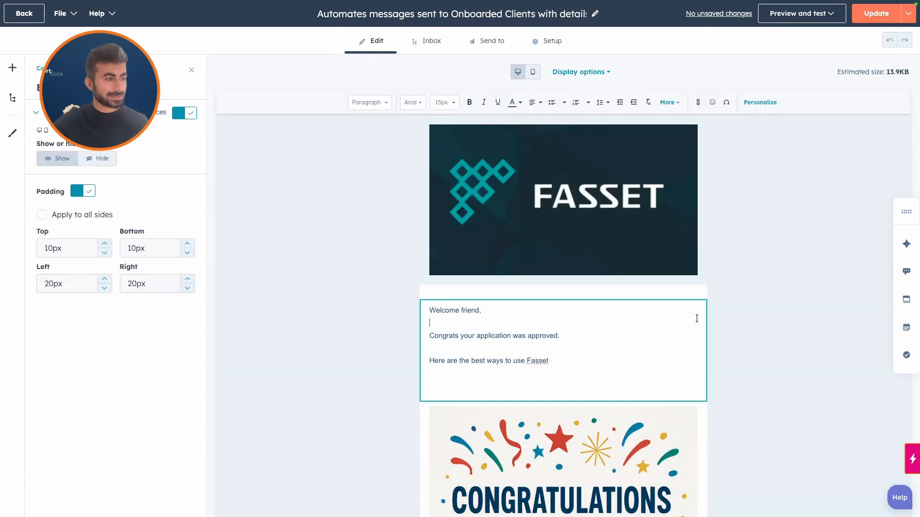
click(726, 310)
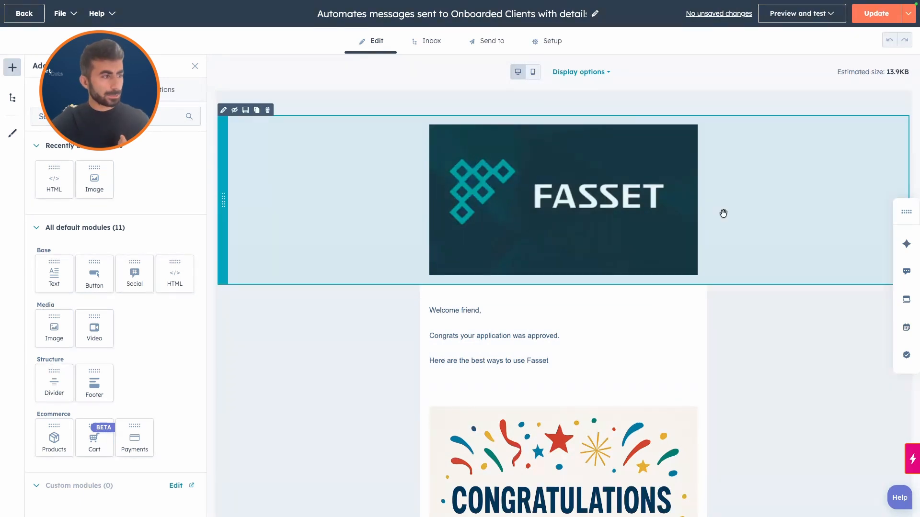
Start a smart rule on the Fasset header image, showing different content based on Contact segment membership
click(703, 115)
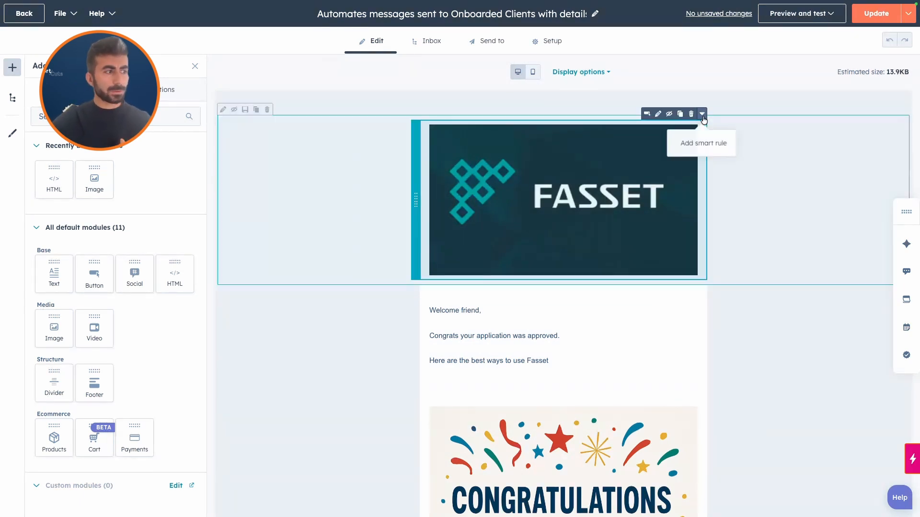
click(704, 143)
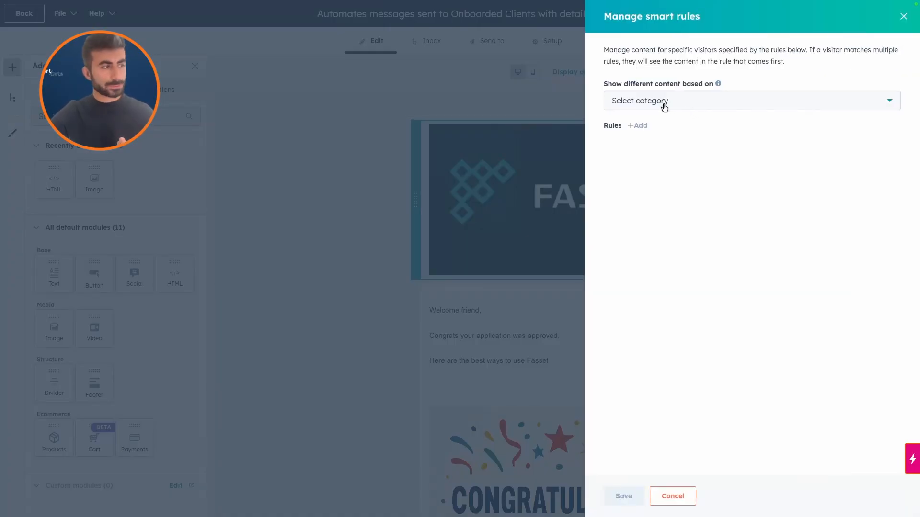
click(666, 106)
click(674, 133)
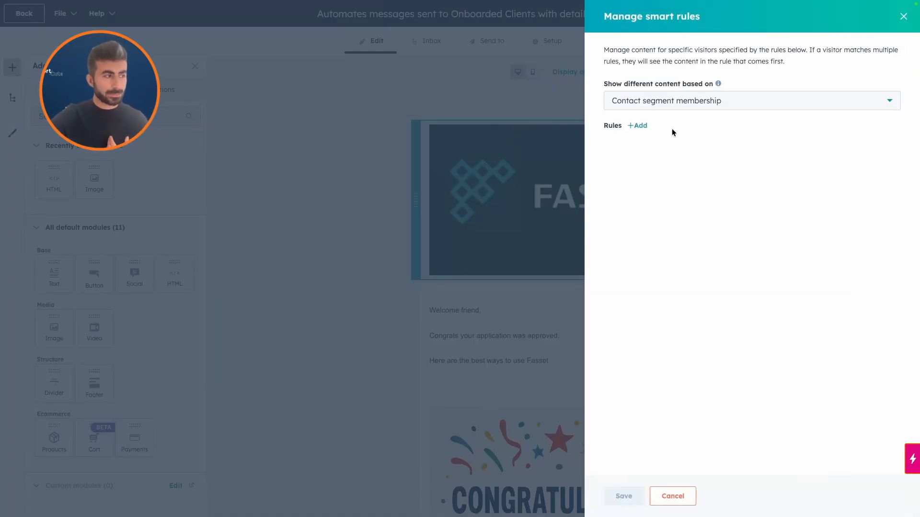
Add a rule for the Hot Leads segment as the header image's only smart rule and save it
click(638, 127)
click(654, 147)
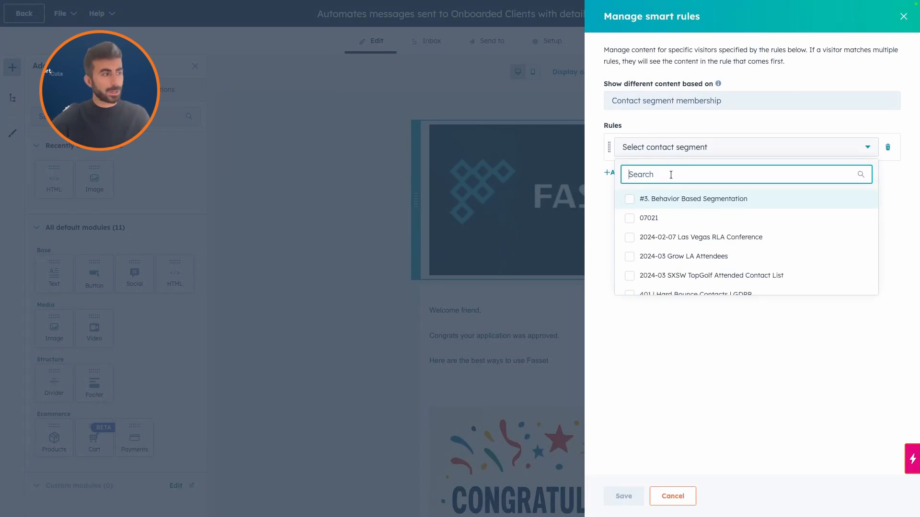
text(hot)
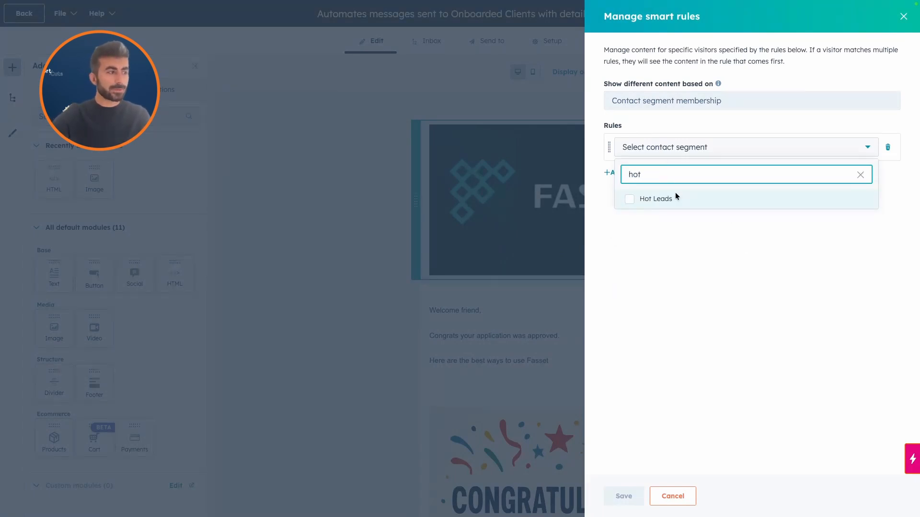
click(677, 197)
click(671, 286)
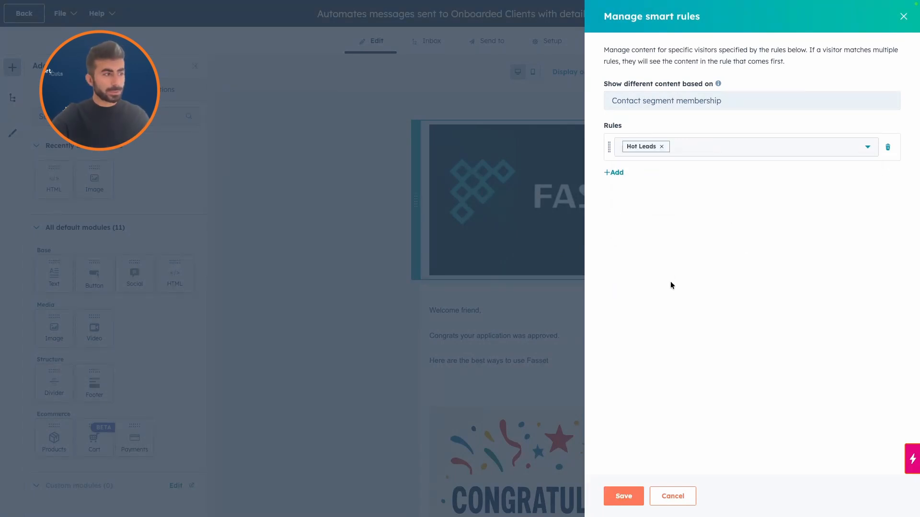
click(617, 173)
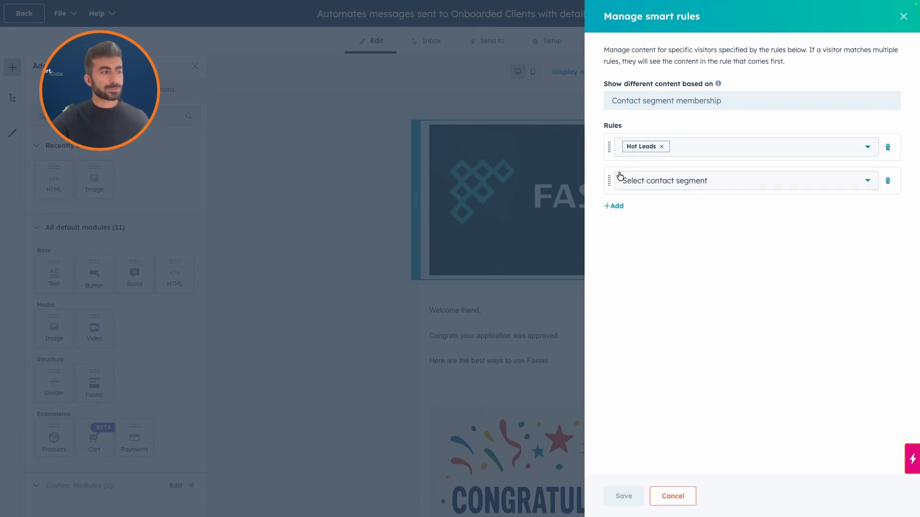
click(887, 181)
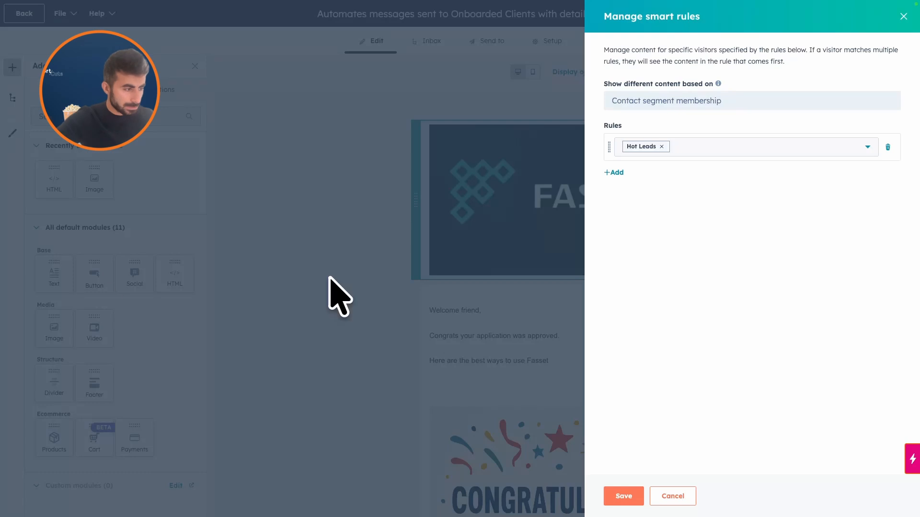
click(624, 497)
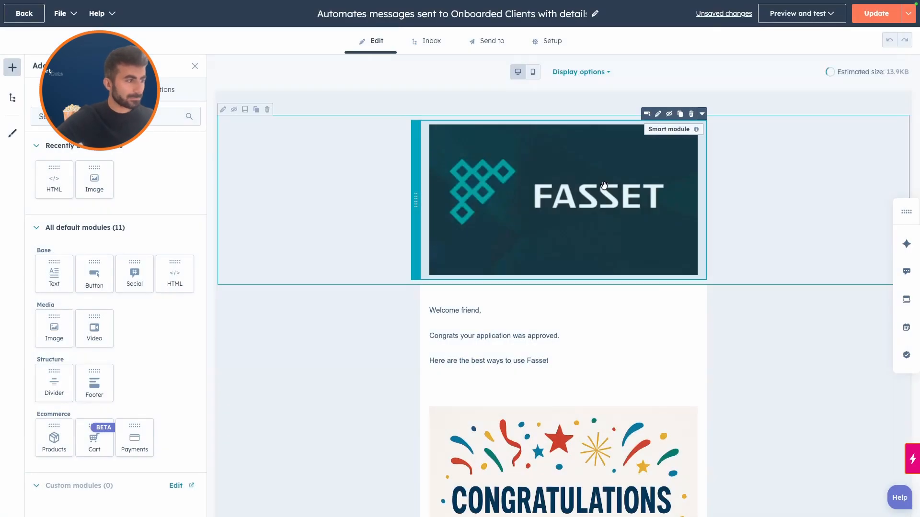
Replace the header image with the Lufthansa logo in the Hot Leads smart rule variation
click(684, 128)
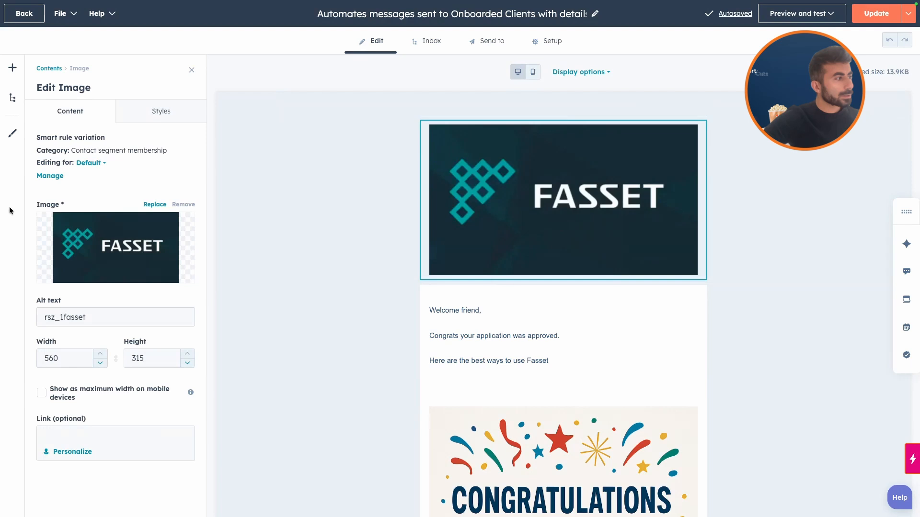
click(91, 163)
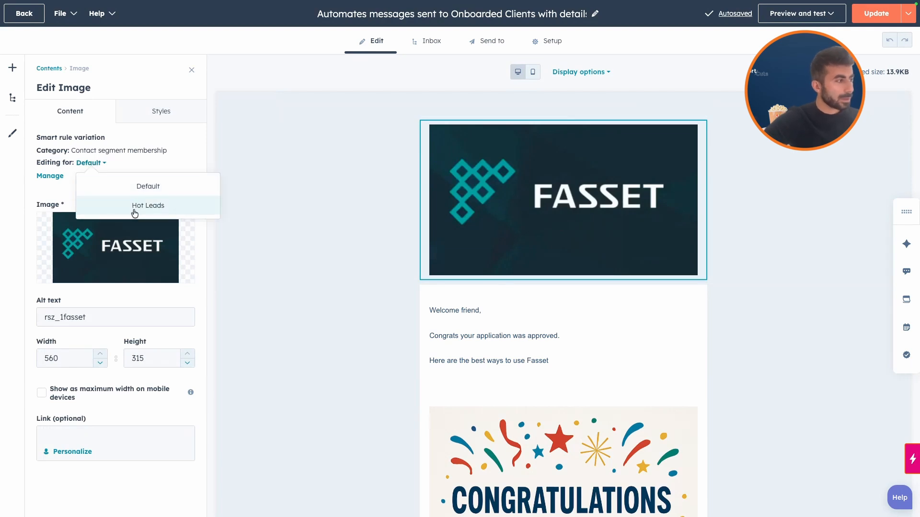
click(134, 206)
click(125, 246)
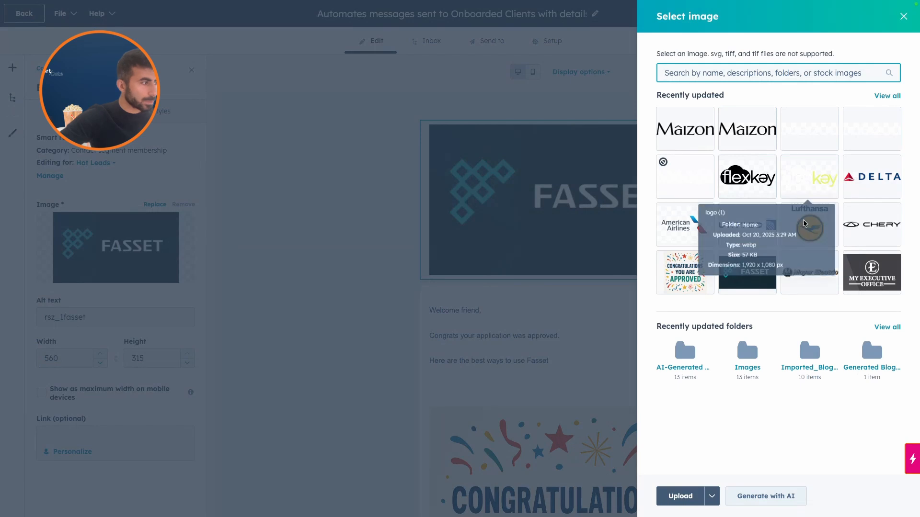
click(810, 226)
Switch the header image to its Default variation and view the available replacement images without choosing one
click(90, 165)
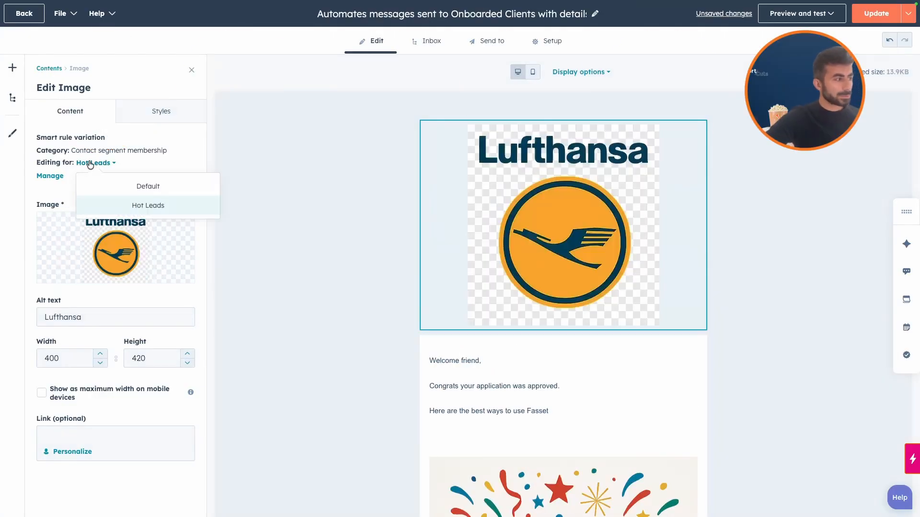
click(134, 188)
mouse_move(157, 225)
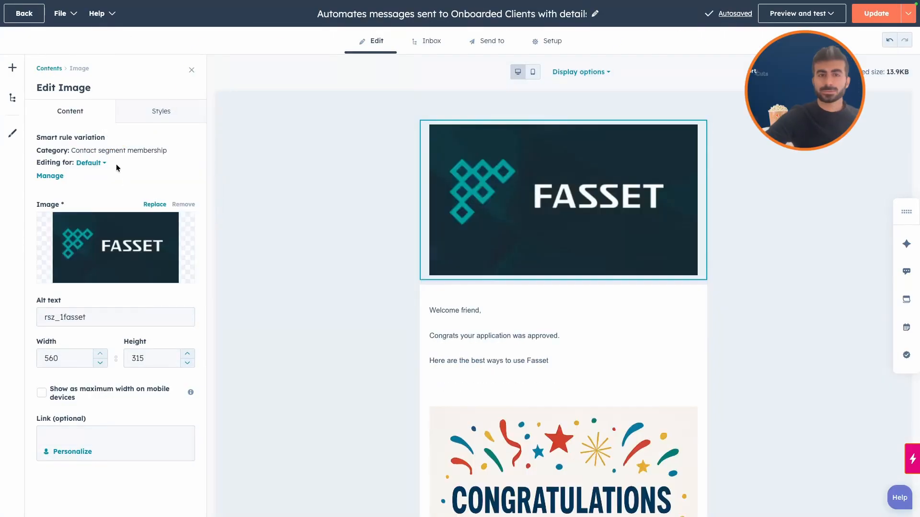
click(132, 255)
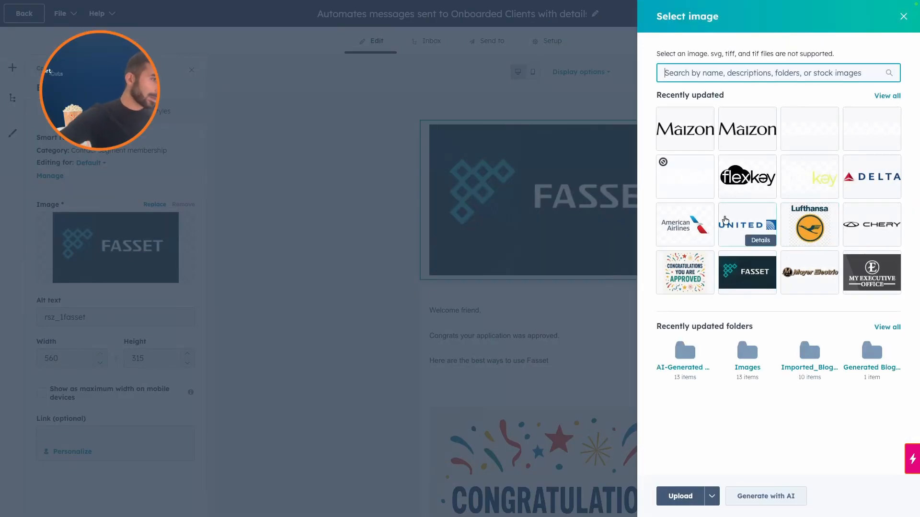
click(903, 17)
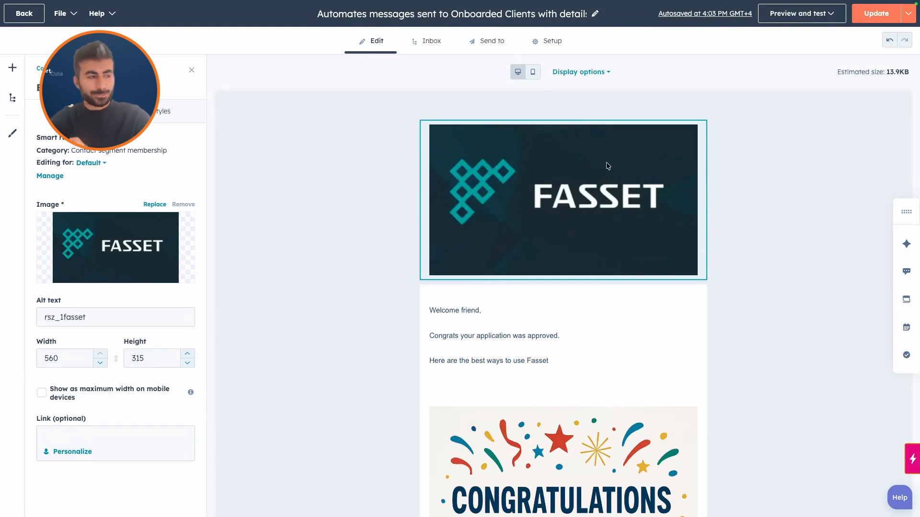
Add a button below the congratulations image and start a smart rule for it based on Contact segment membership
drag(90, 161, 564, 421)
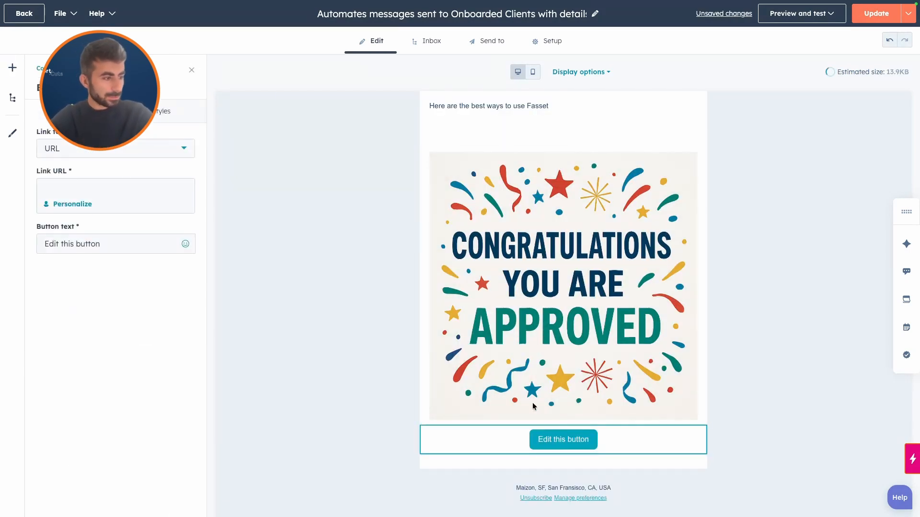
click(743, 437)
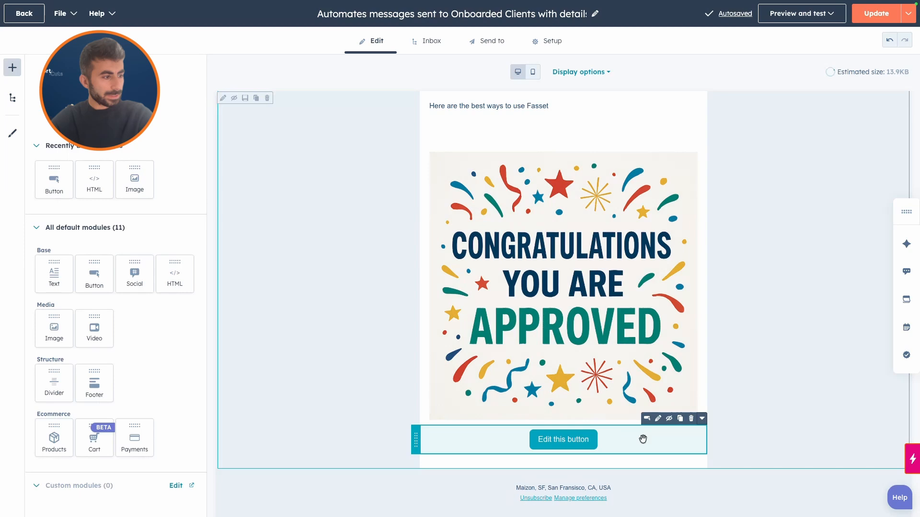
click(703, 419)
click(698, 449)
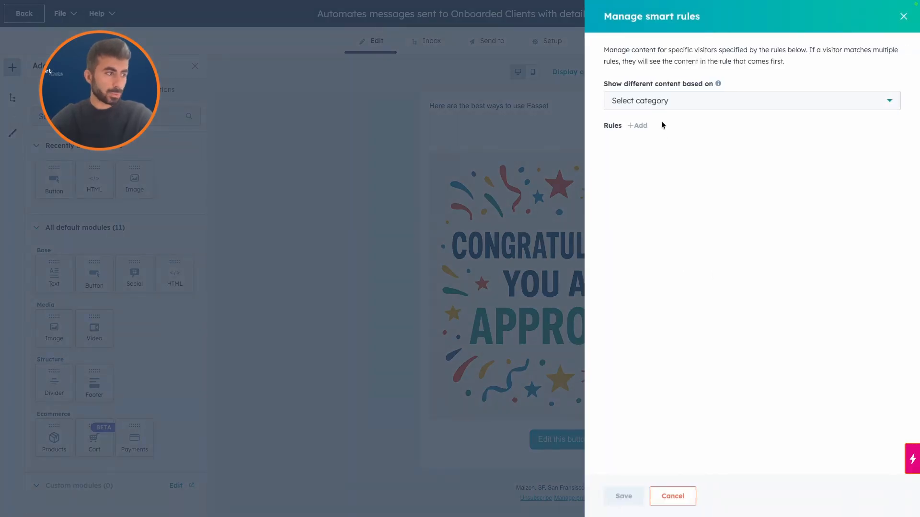
click(676, 103)
click(675, 126)
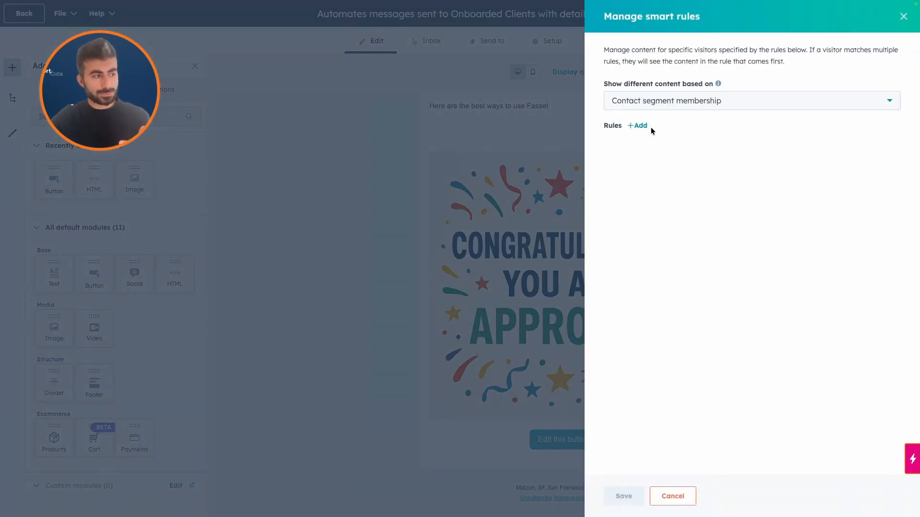
Add a rule for the All Customers segment to the button and save the smart rules
click(638, 126)
scroll(691, 225, down, 2)
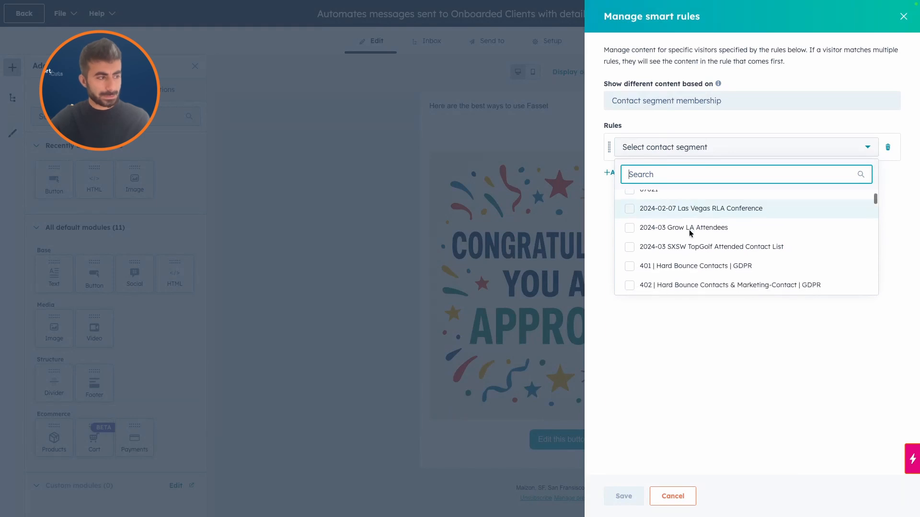
scroll(690, 233, down, 1)
text(cust)
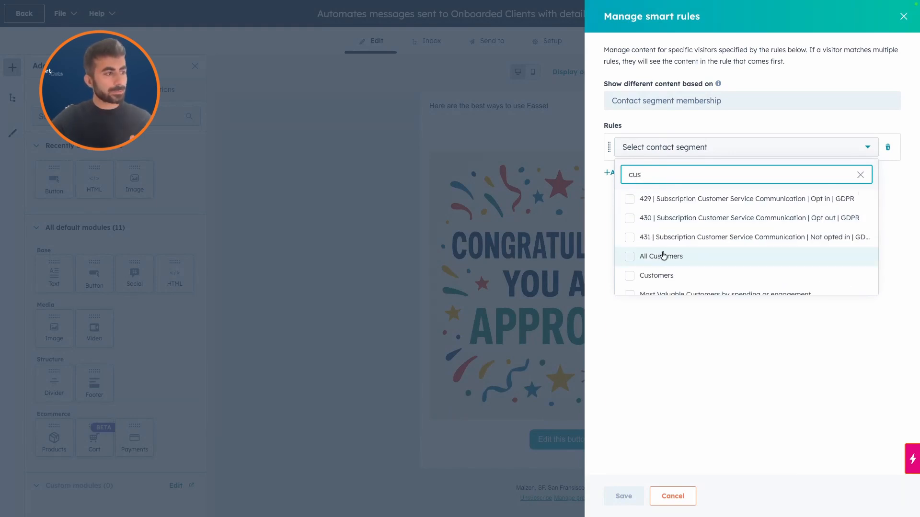
click(662, 255)
click(691, 342)
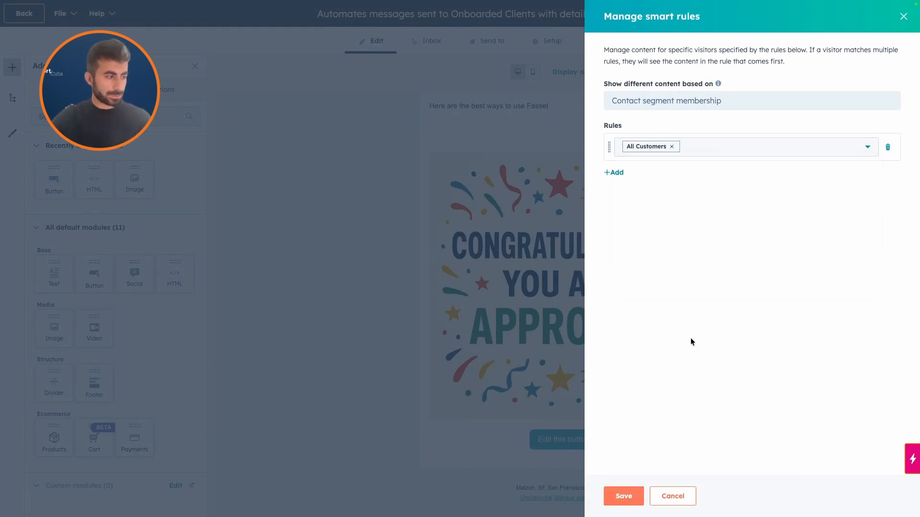
click(622, 503)
Set the button text of the All Customers variation to "Book a onboarding call"
click(546, 440)
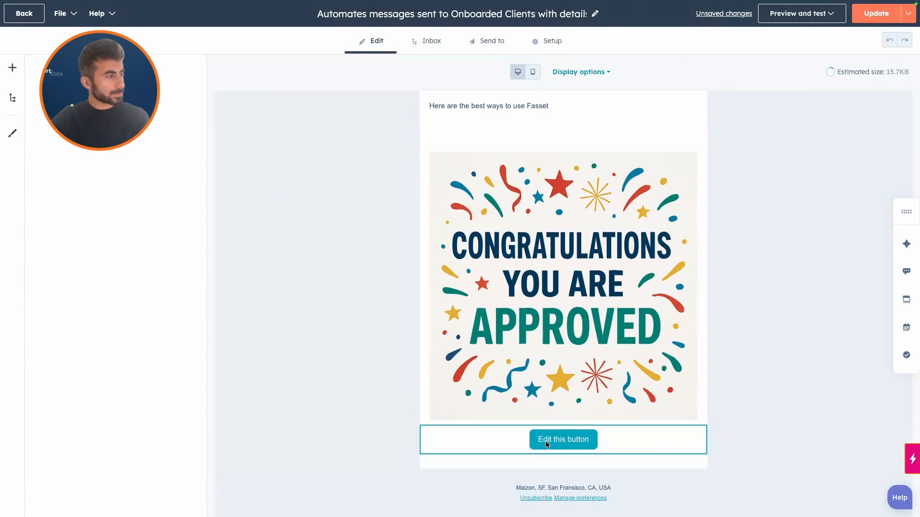
click(71, 313)
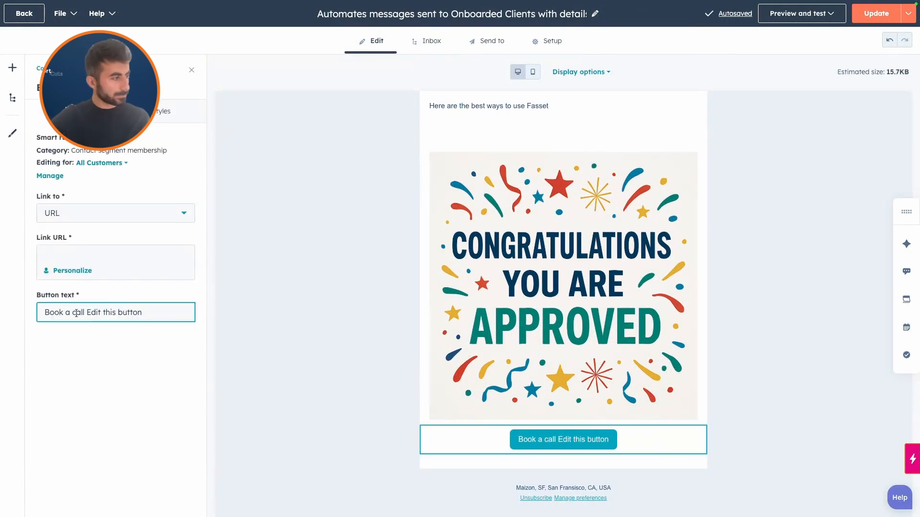
text(ook a onboarding call)
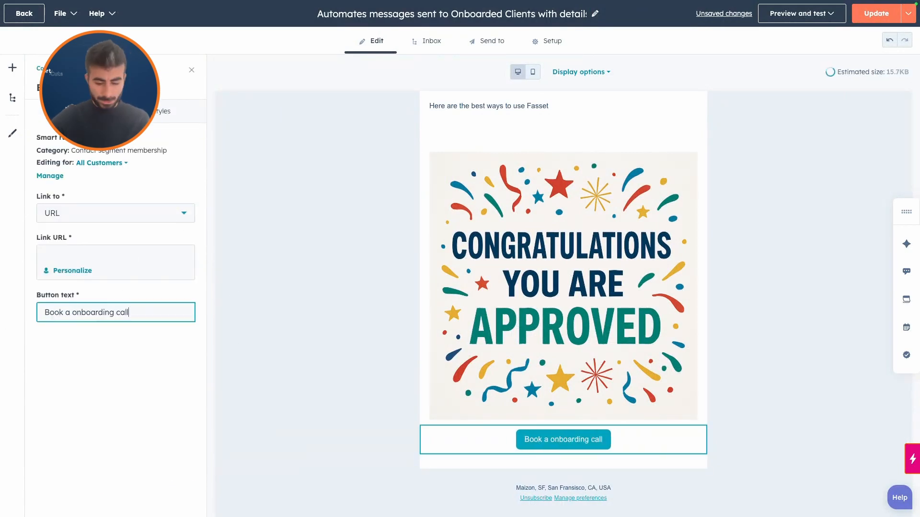
drag(45, 312, 129, 313)
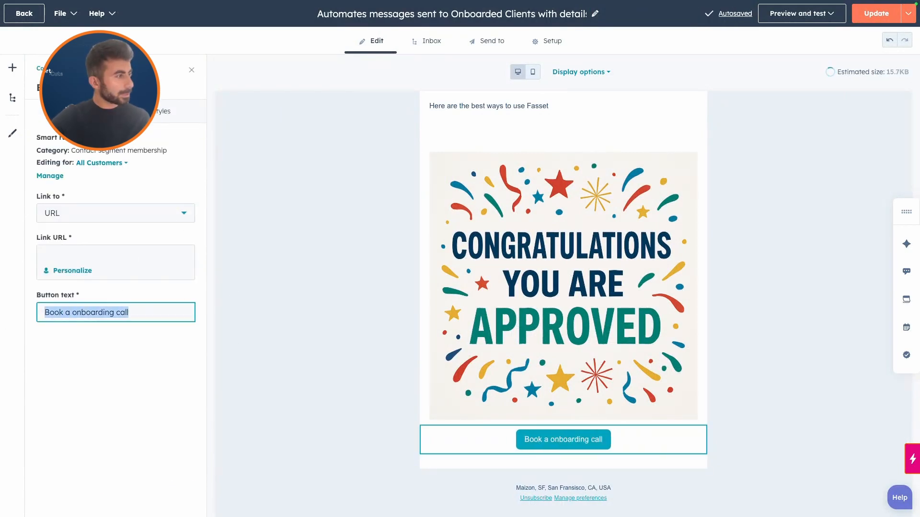
click(191, 70)
Switch the button to its Default variation and set its text to "Book a Demo call"
click(562, 450)
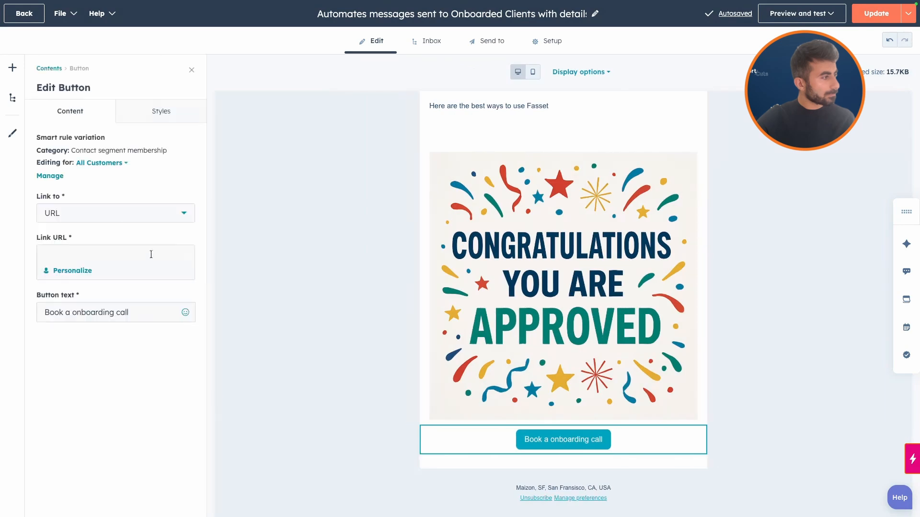
click(101, 164)
click(123, 188)
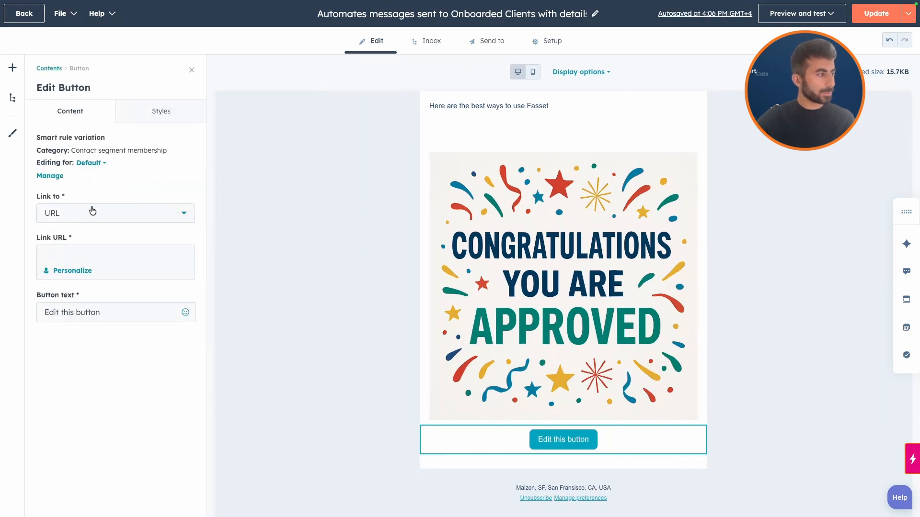
click(83, 308)
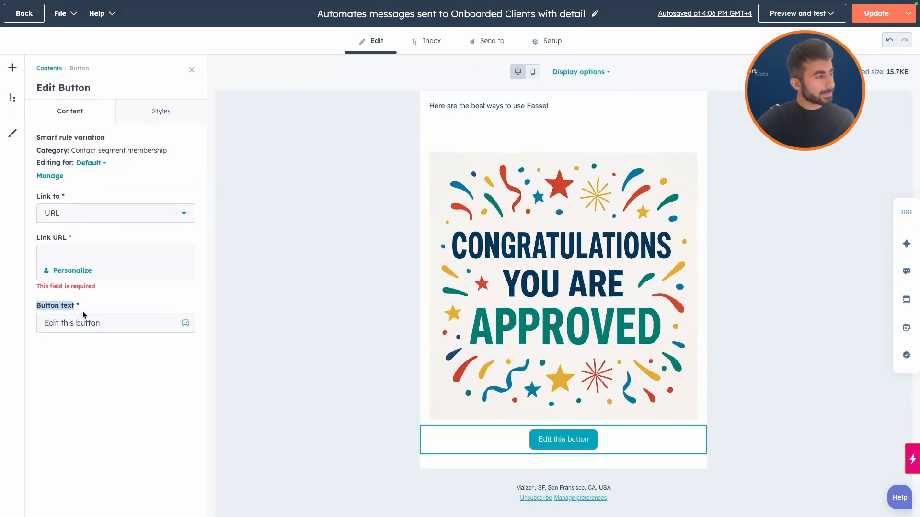
triple_click(79, 322)
text(Book a onboarding call)
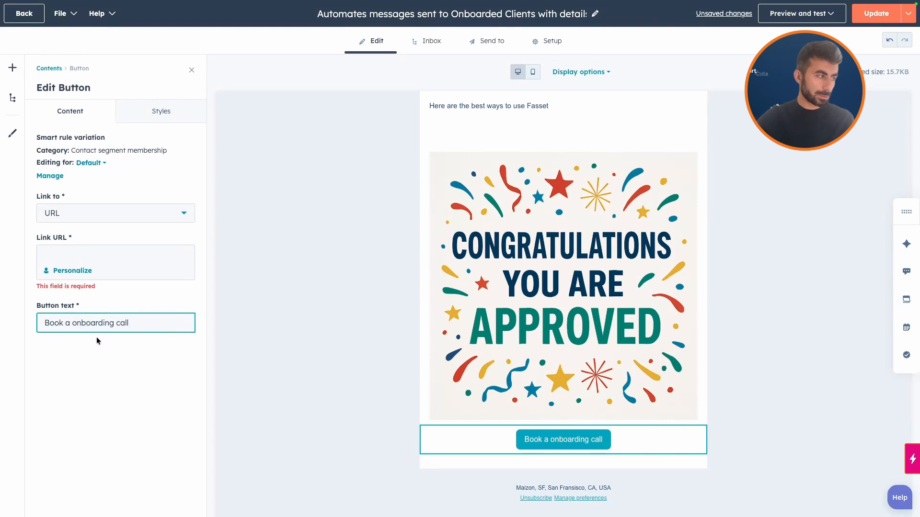
double_click(90, 322)
text(Demo)
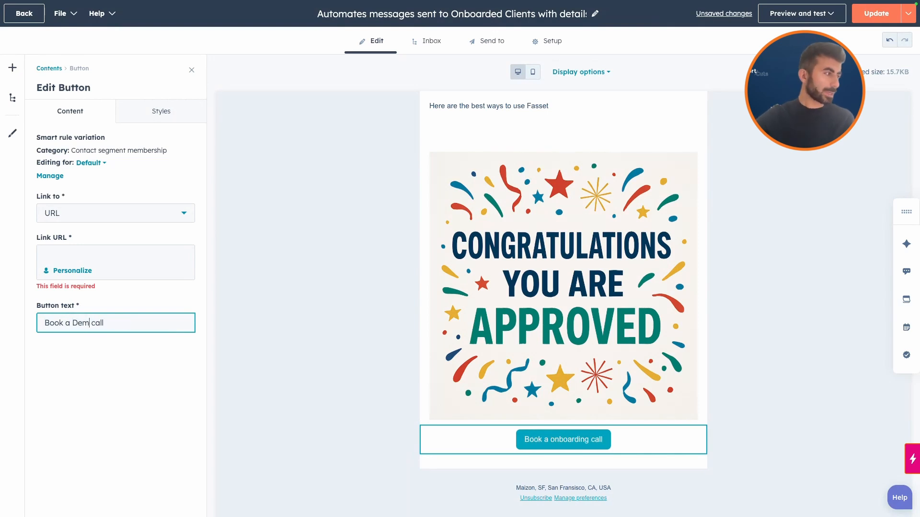
click(69, 254)
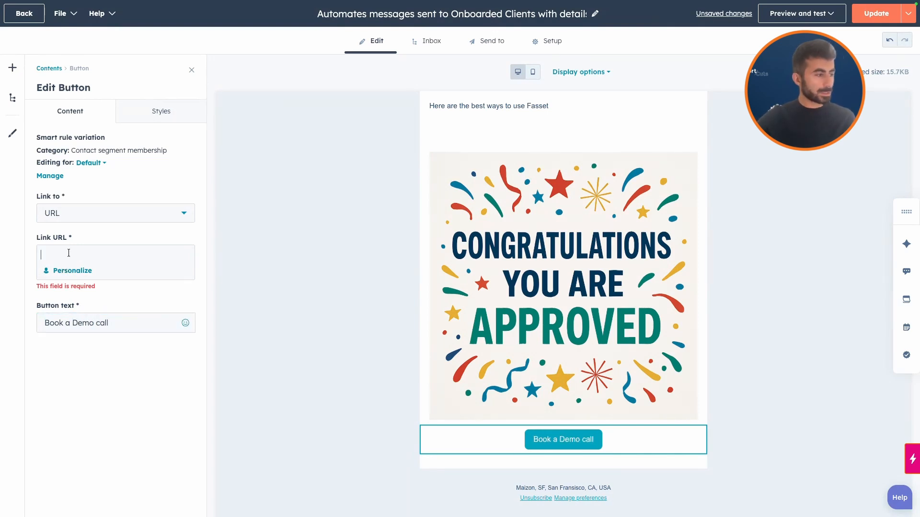
Set the link URL of the button's Default variation to "Demo call" and close the button editor
text(Demo call)
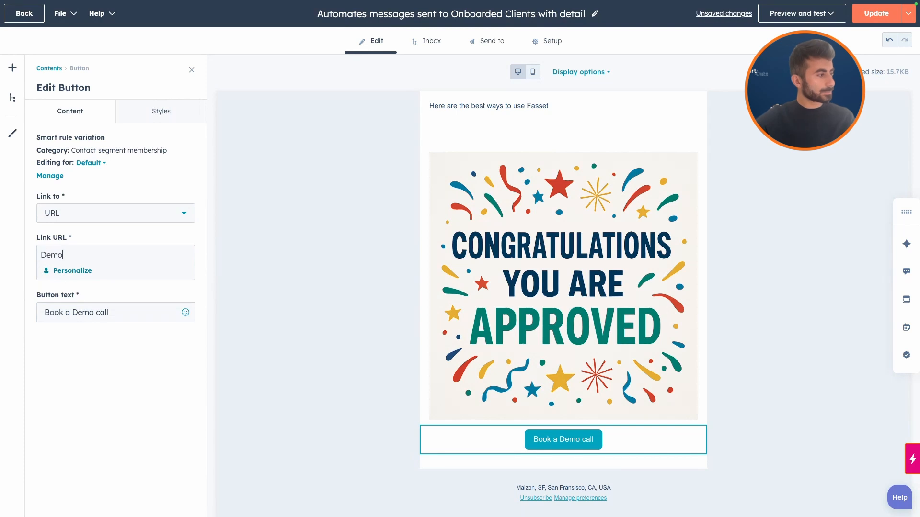
click(775, 375)
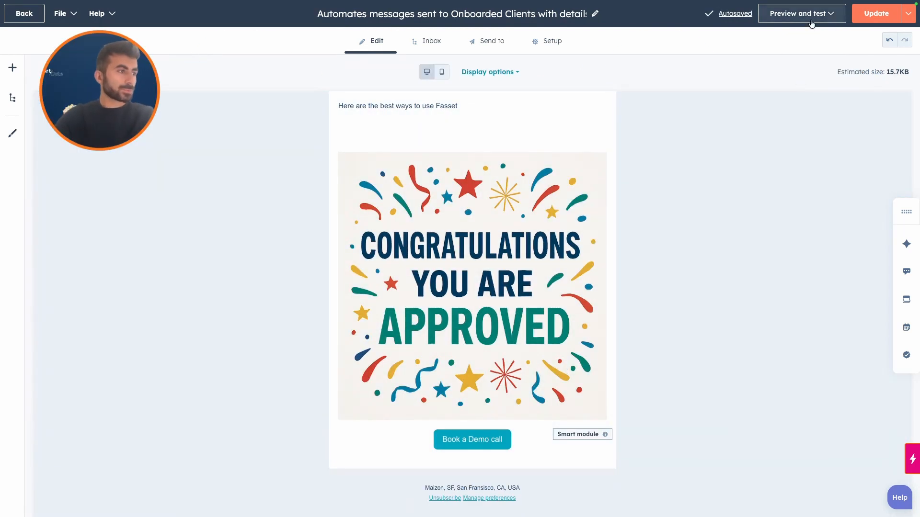
Preview the email as the first listed contact, check its header image and button, and switch the preview to the third listed contact
click(801, 13)
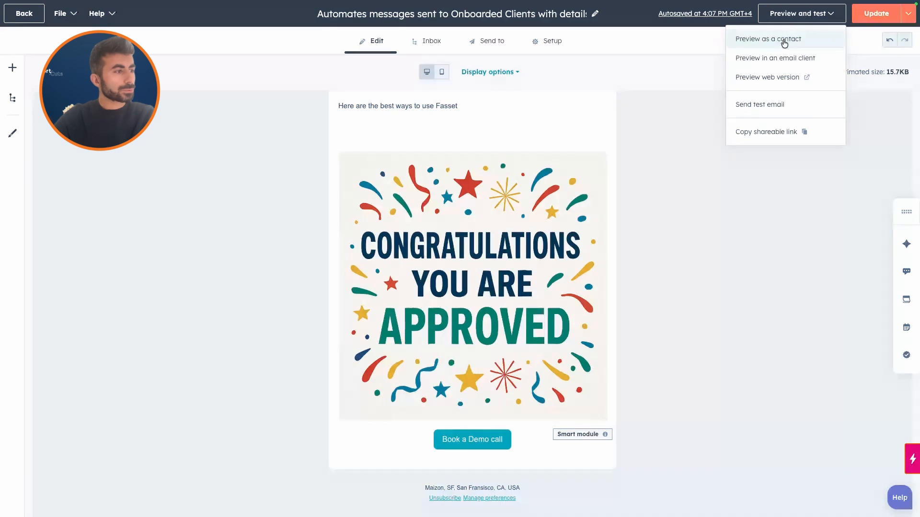
click(785, 44)
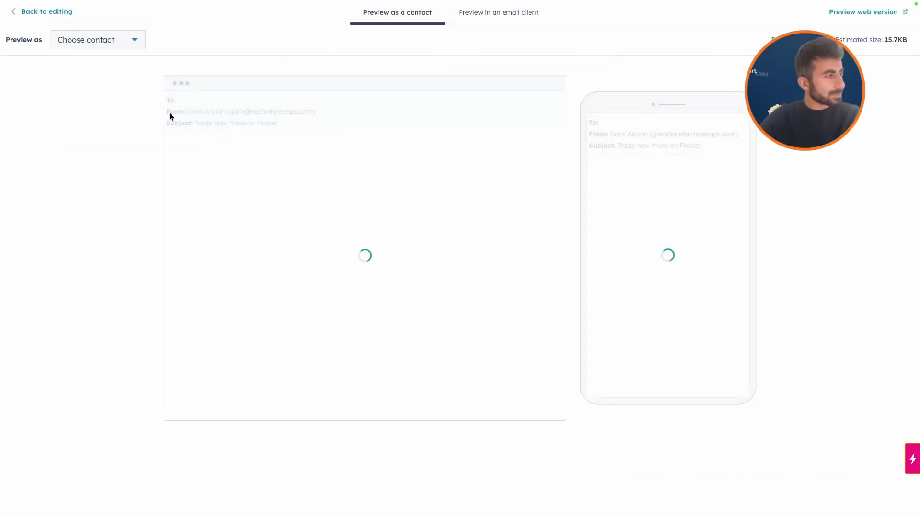
click(115, 42)
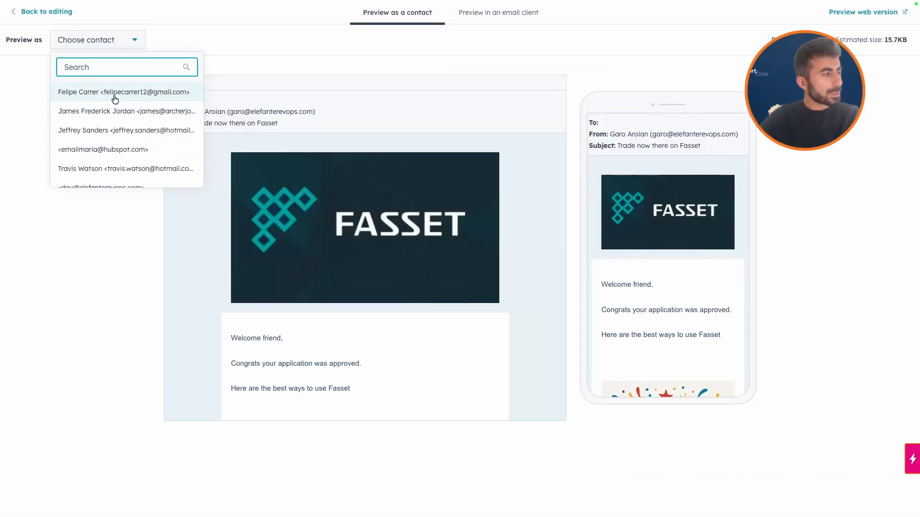
click(115, 92)
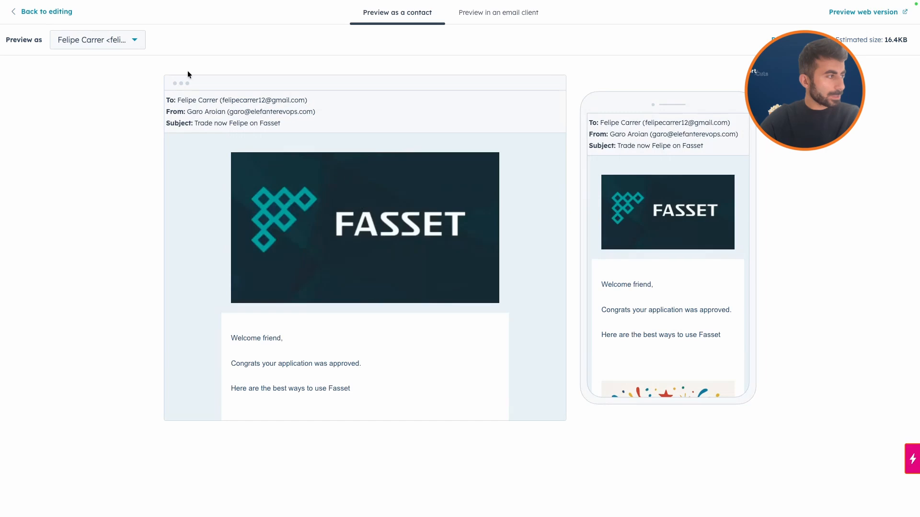
scroll(318, 213, down, 5)
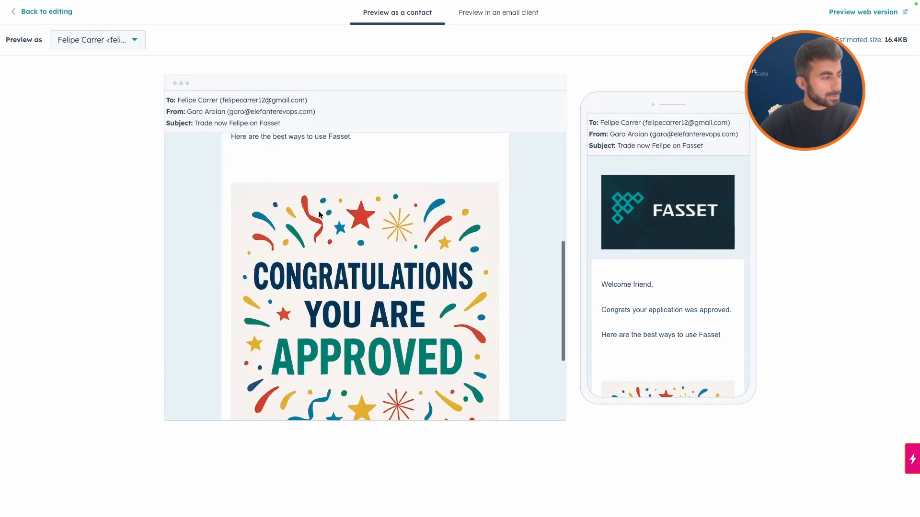
scroll(320, 215, down, 3)
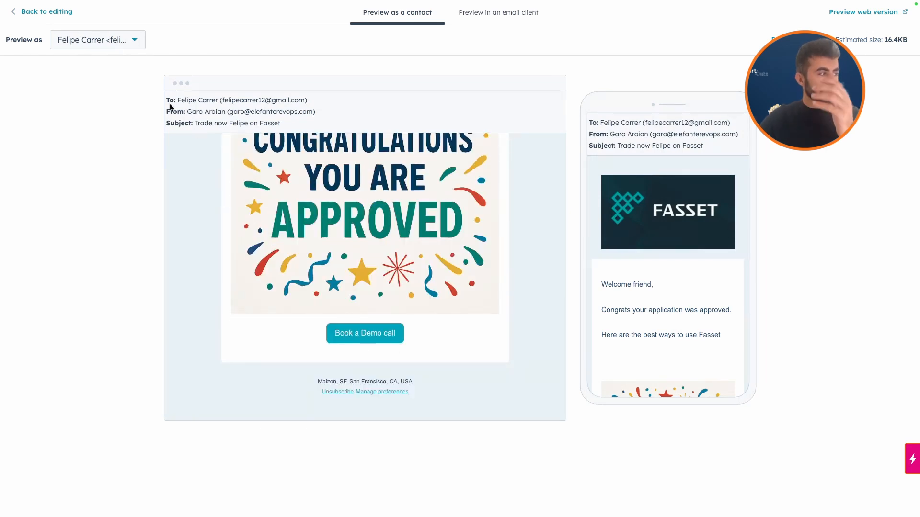
click(113, 40)
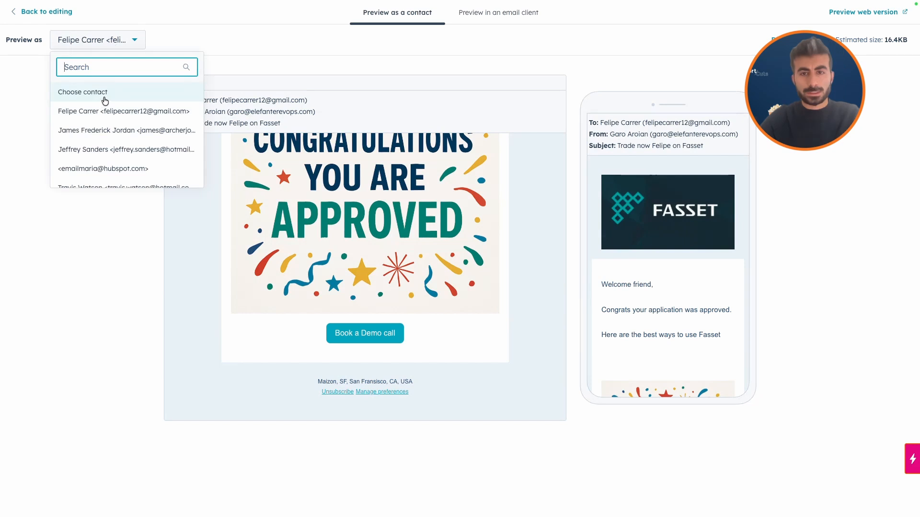
click(142, 149)
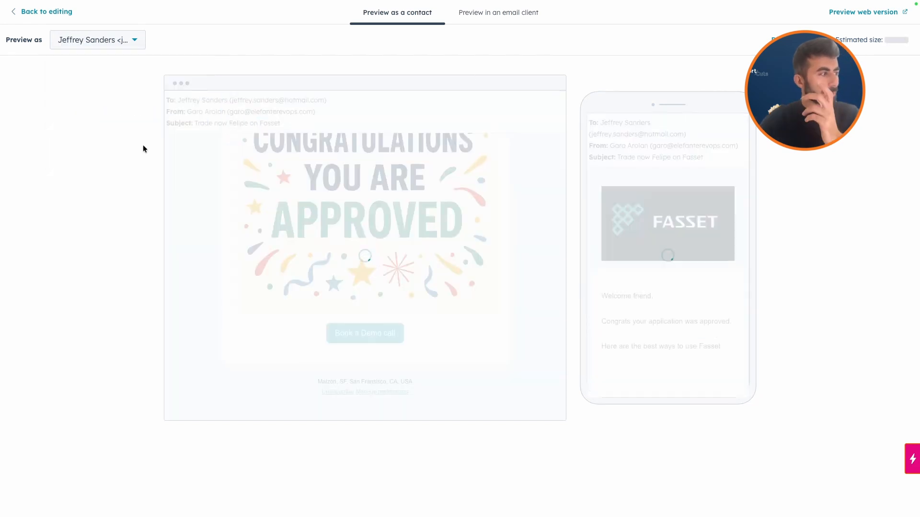
Search for a contact by first name, preview the email as that contact, and check the header image and button text
click(89, 37)
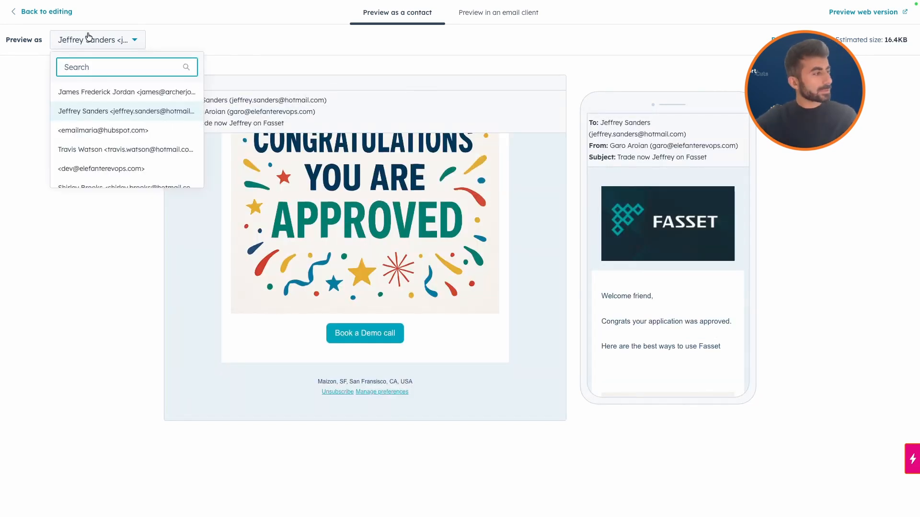
text(gohar)
key(Return)
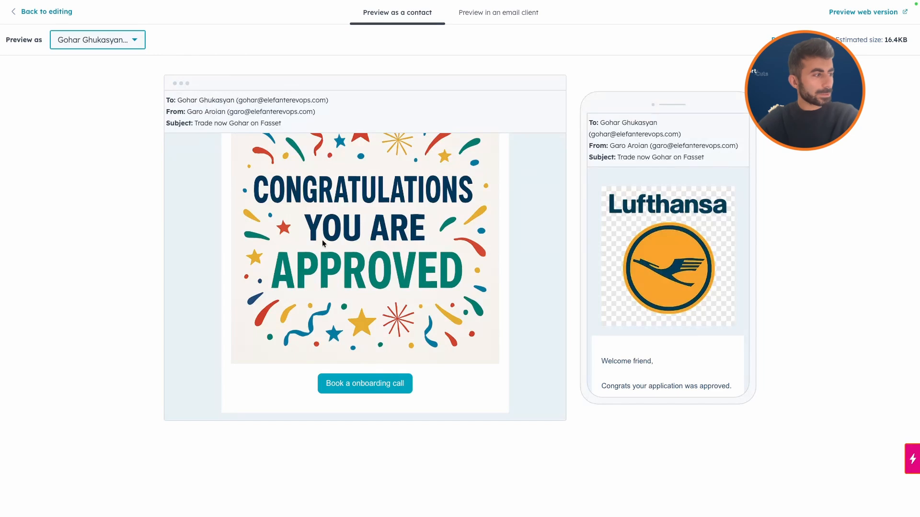
scroll(325, 240, up, 5)
scroll(383, 211, down, 5)
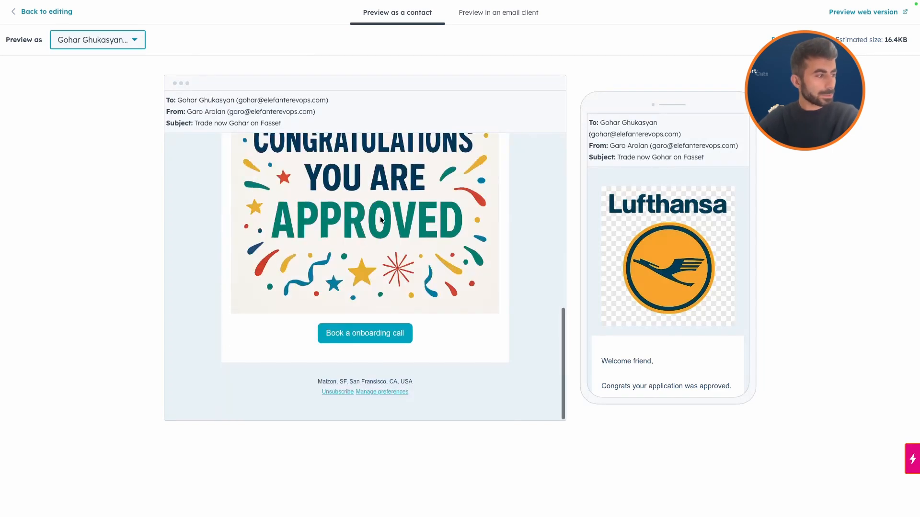